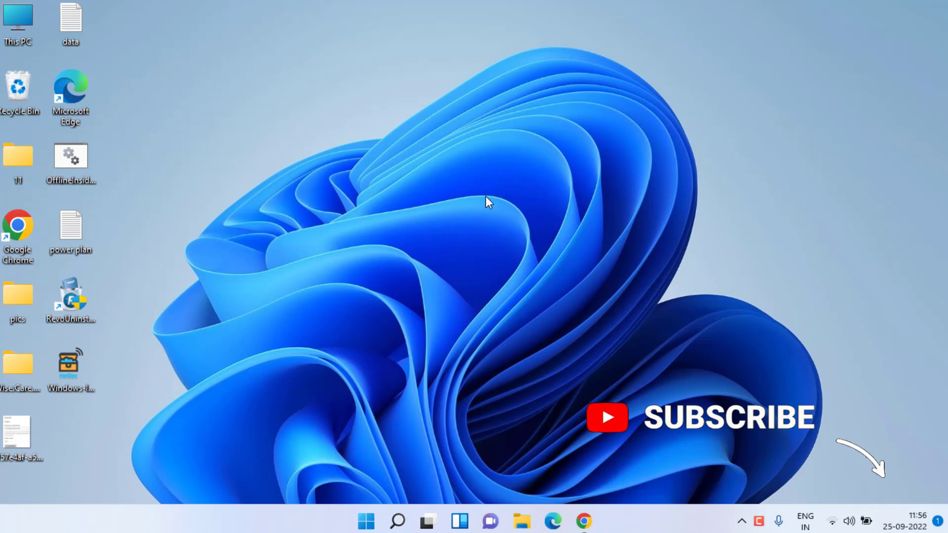
Step: In Windows Update optional updates, mark the Realtek and Lenovo driver updates, then close Settings
key("super+i")
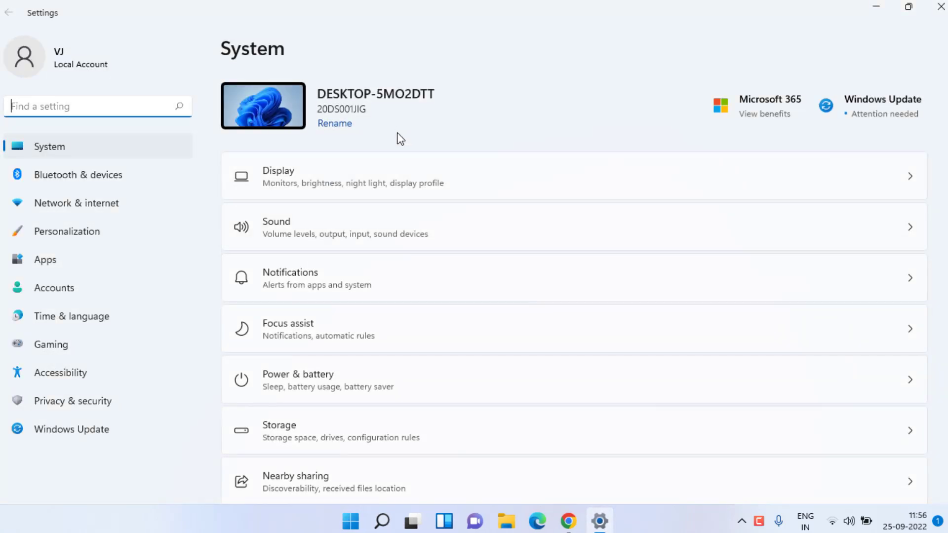
left_click(97, 438)
scroll(457, 235, "down", 5)
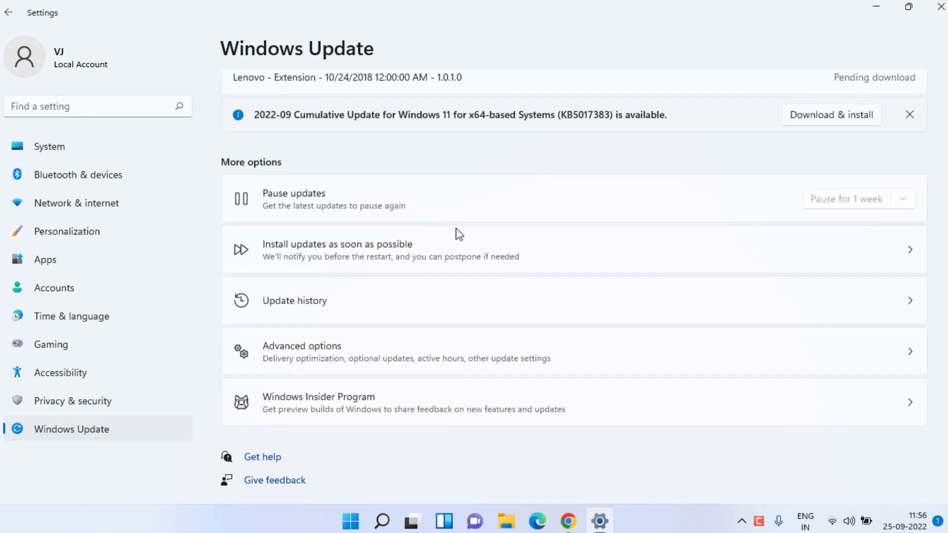
left_click(489, 366)
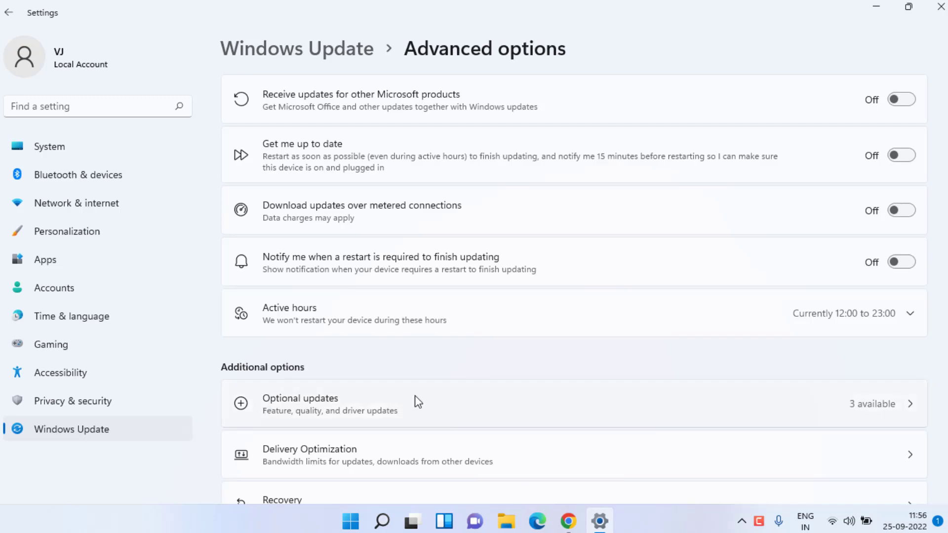
left_click(514, 412)
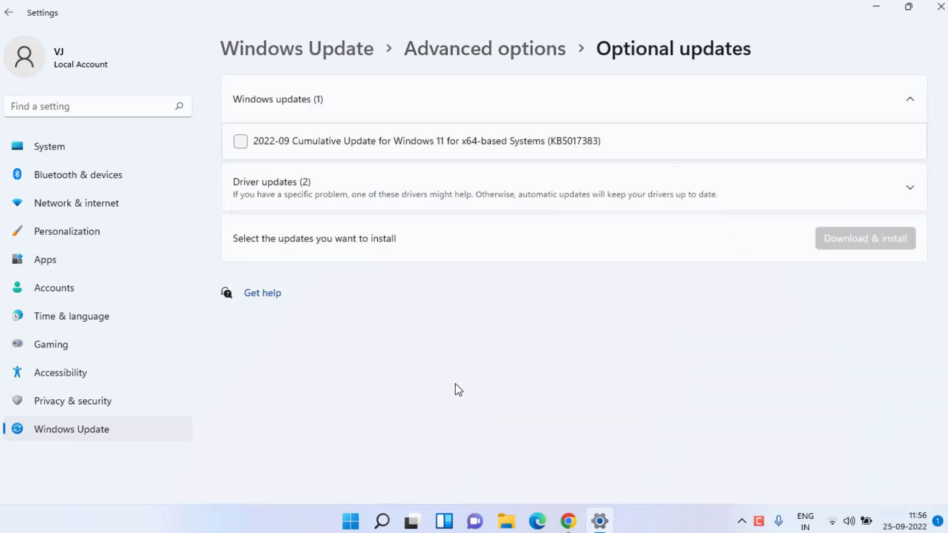
left_click(359, 194)
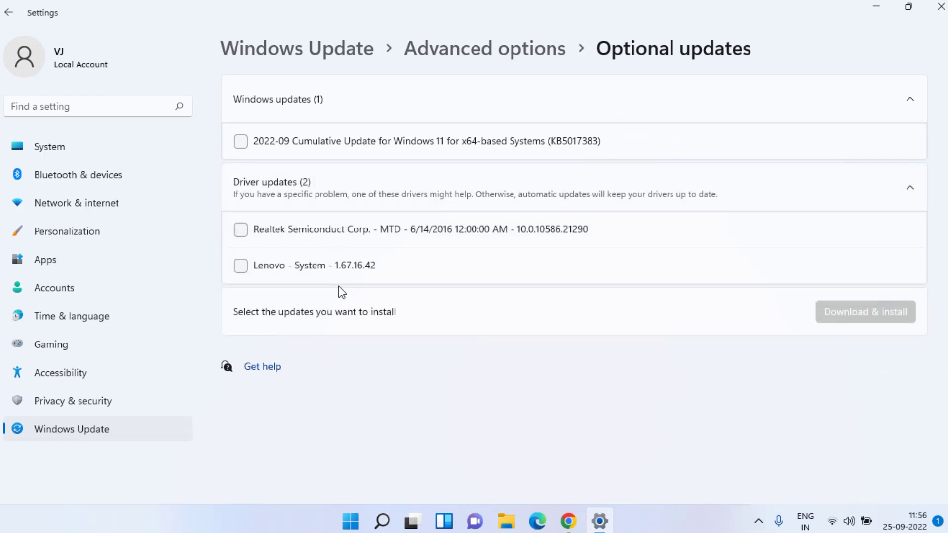
left_click(240, 229)
left_click(241, 267)
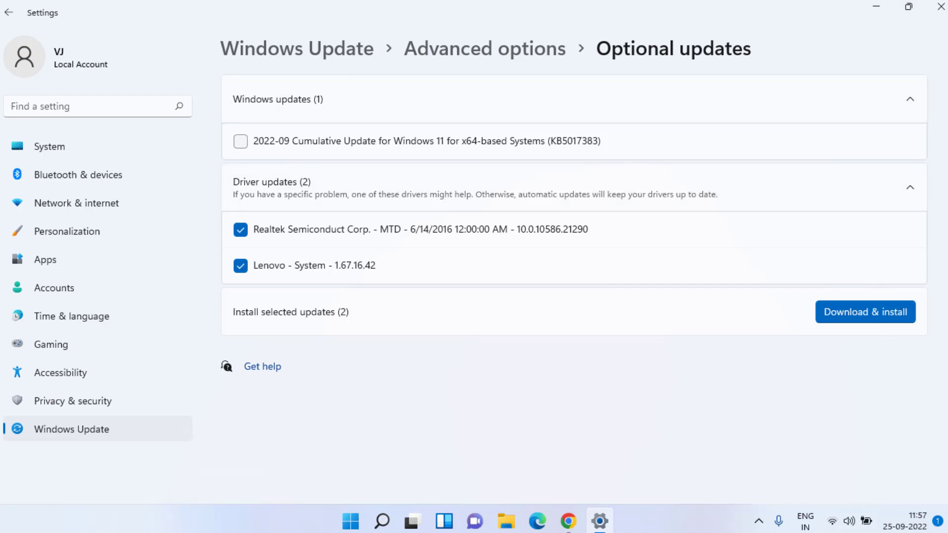
left_click(941, 6)
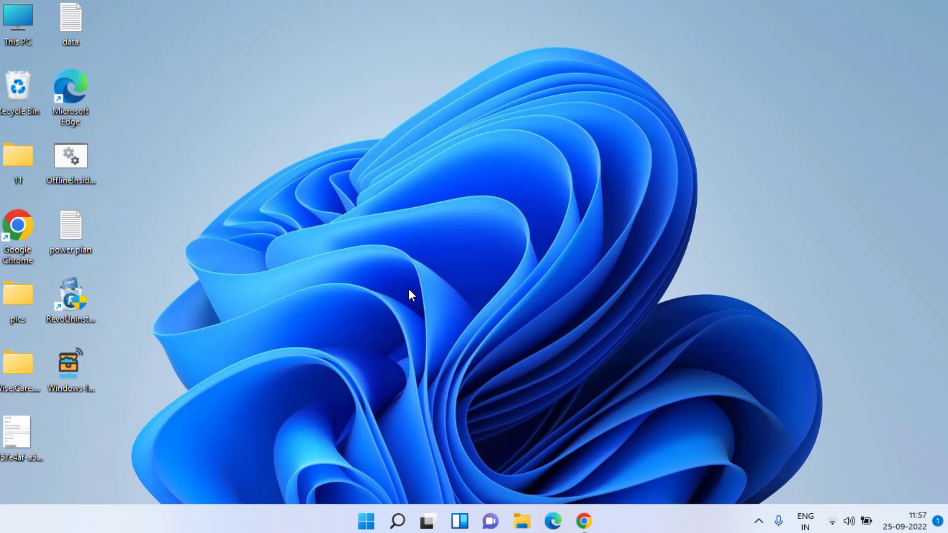
Step: Open Device Manager from the Start right-click menu and select the Unknown device
right_click(367, 521)
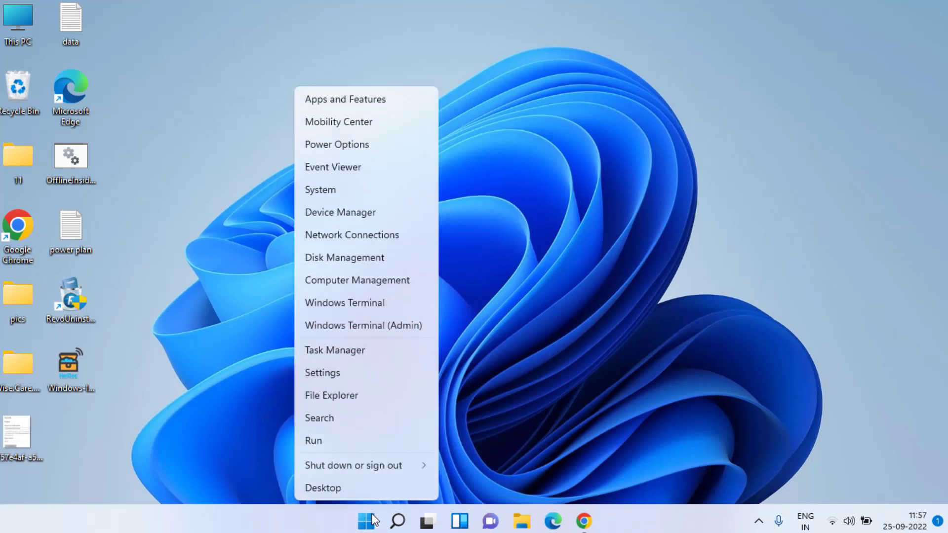
left_click(346, 218)
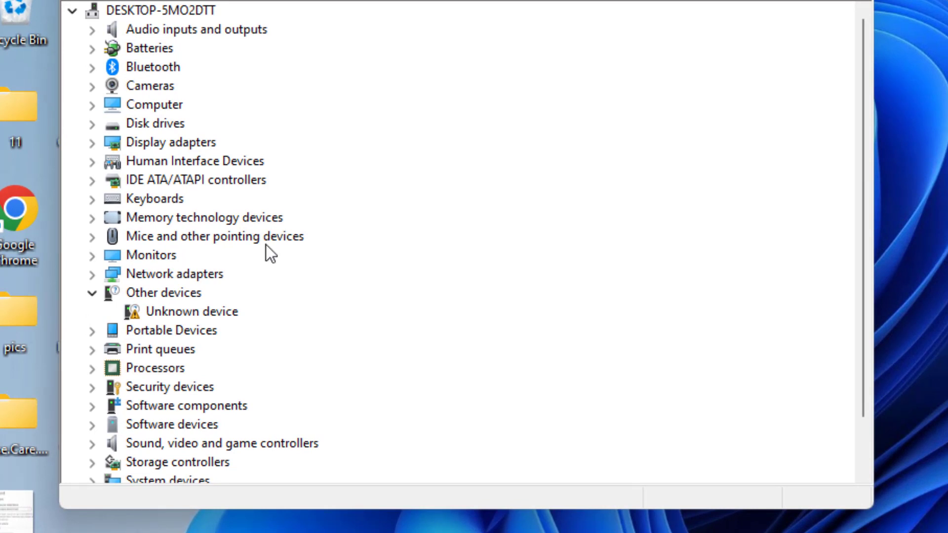
left_click(194, 315)
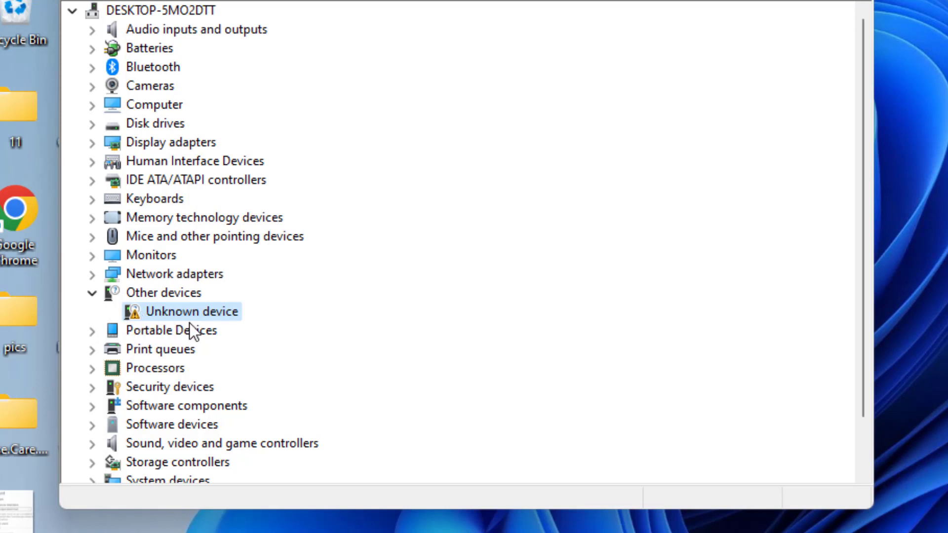
Step: Disable the Unknown device, confirm with Yes, then enable it again
right_click(229, 316)
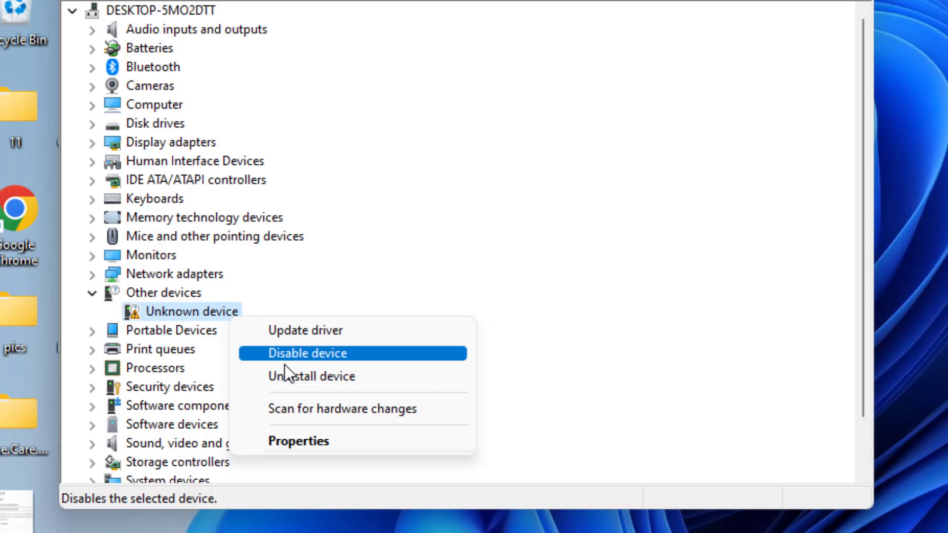
left_click(322, 355)
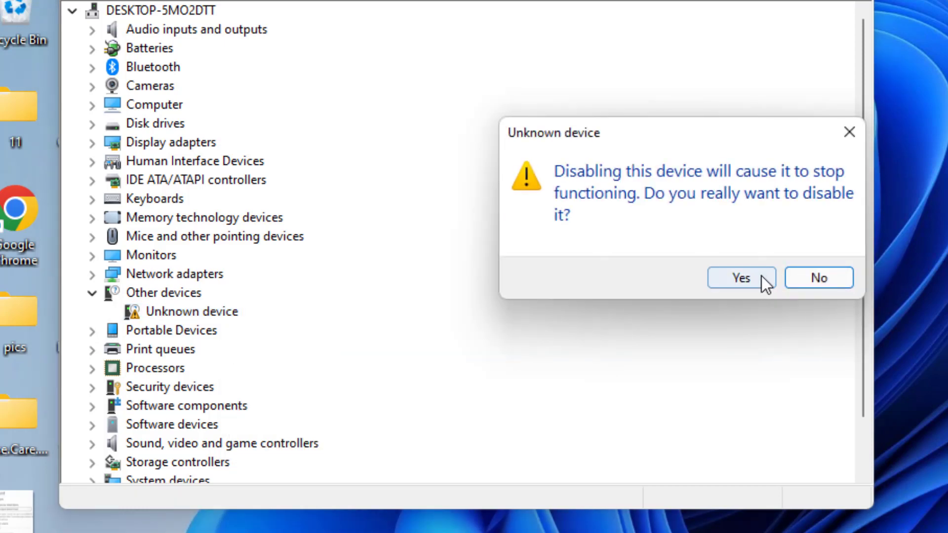
left_click(757, 276)
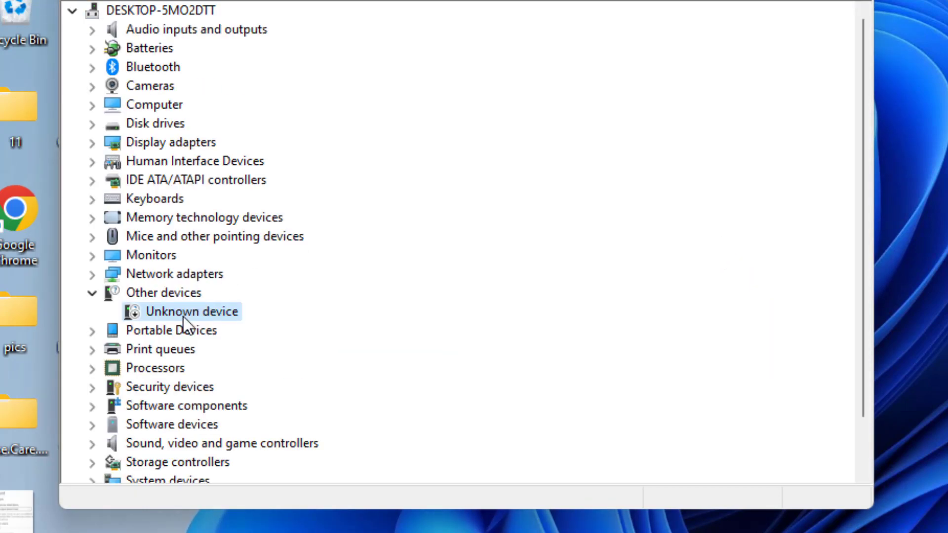
right_click(220, 315)
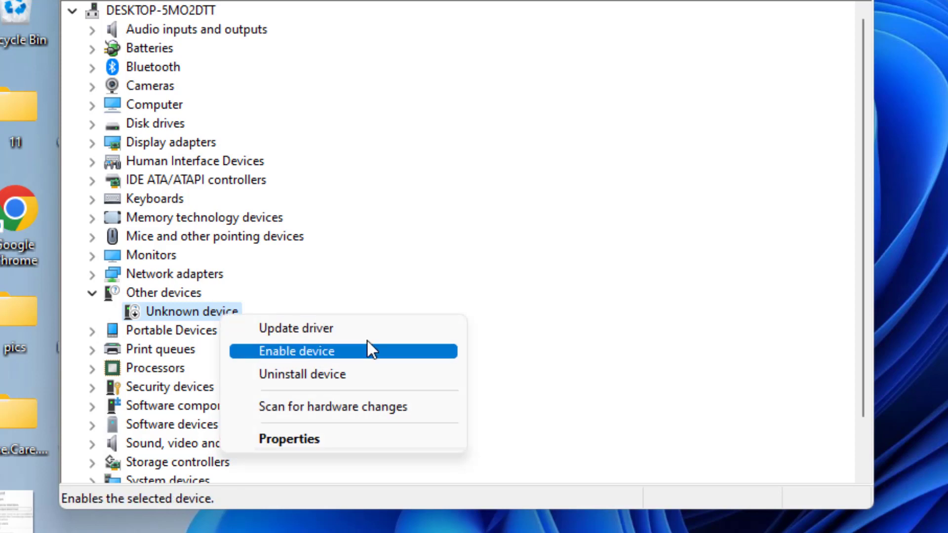
left_click(341, 352)
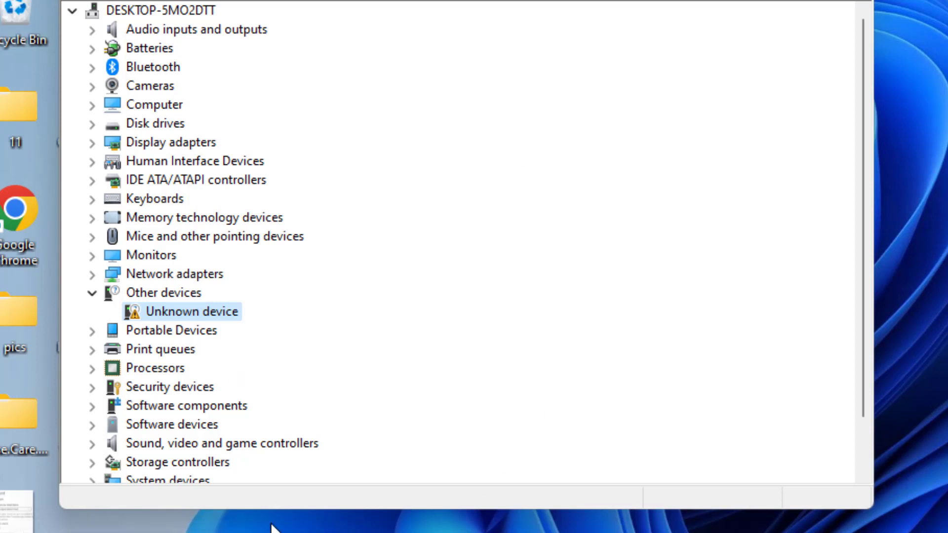
Step: Start a manual driver update for the Unknown device, choosing to pick from a list of drivers
right_click(214, 309)
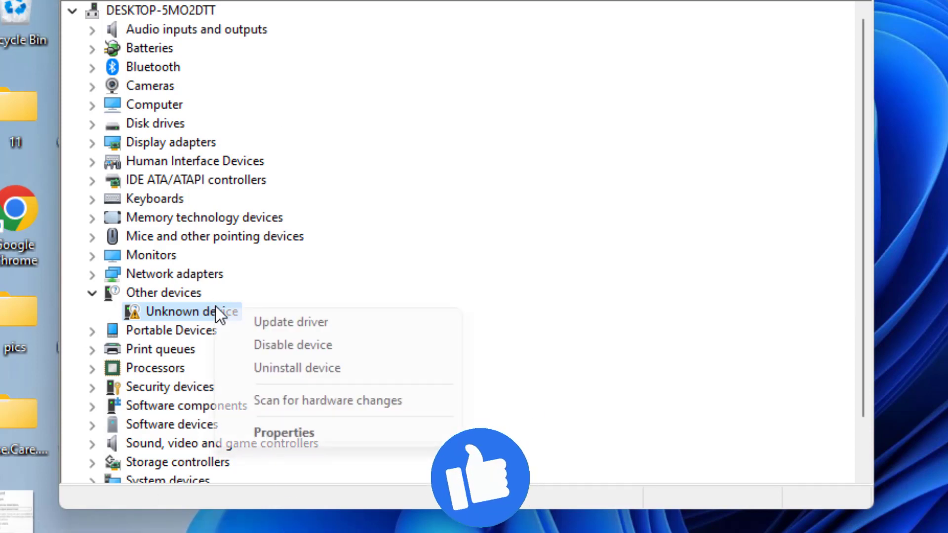
left_click(301, 320)
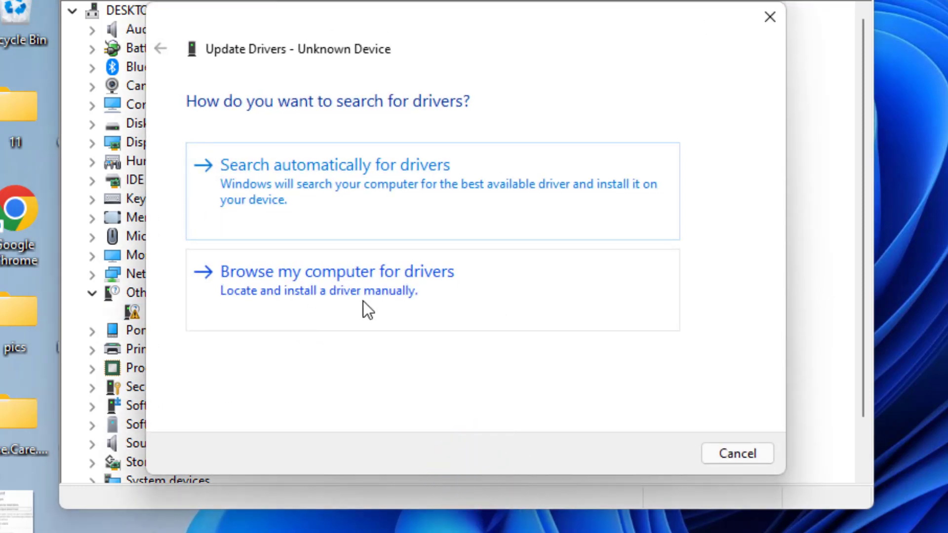
left_click(348, 291)
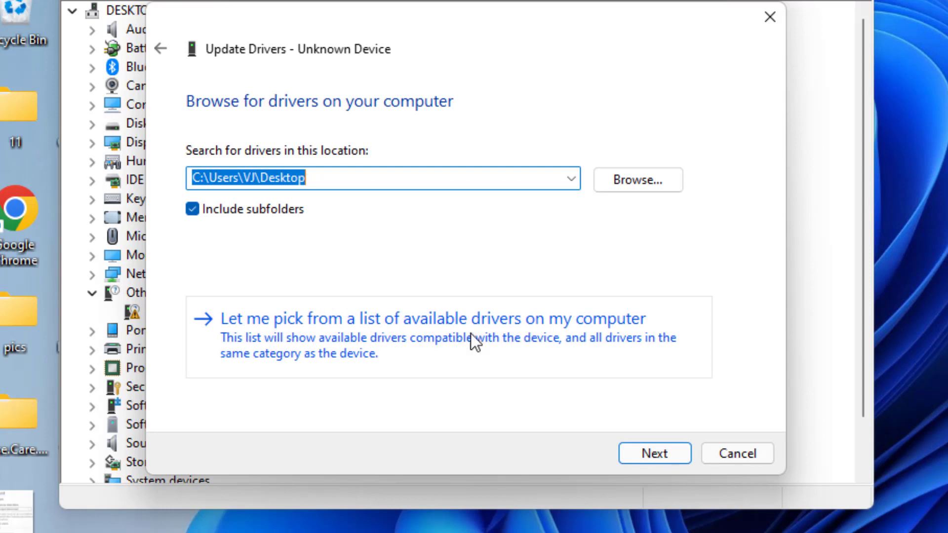
left_click(446, 341)
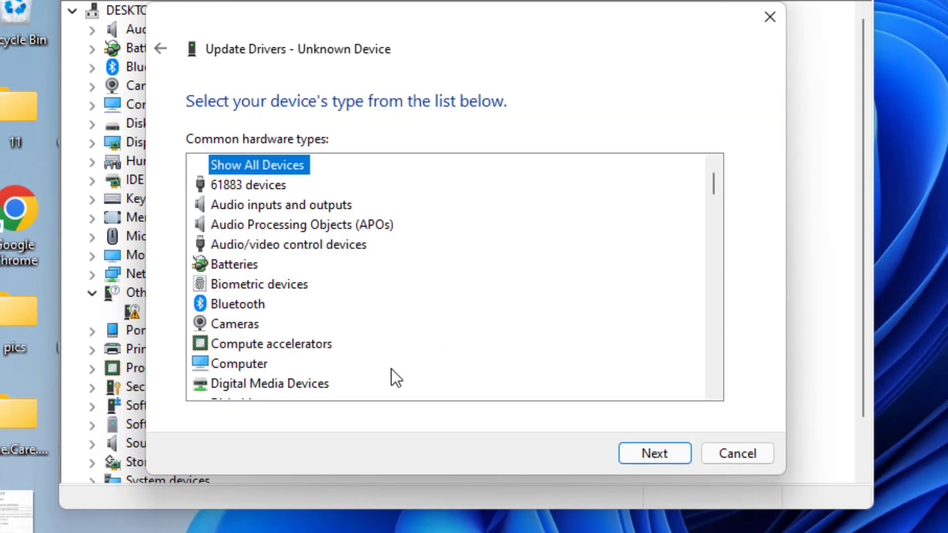
Step: Browse the common hardware types list and choose Bluetooth
left_click(237, 186)
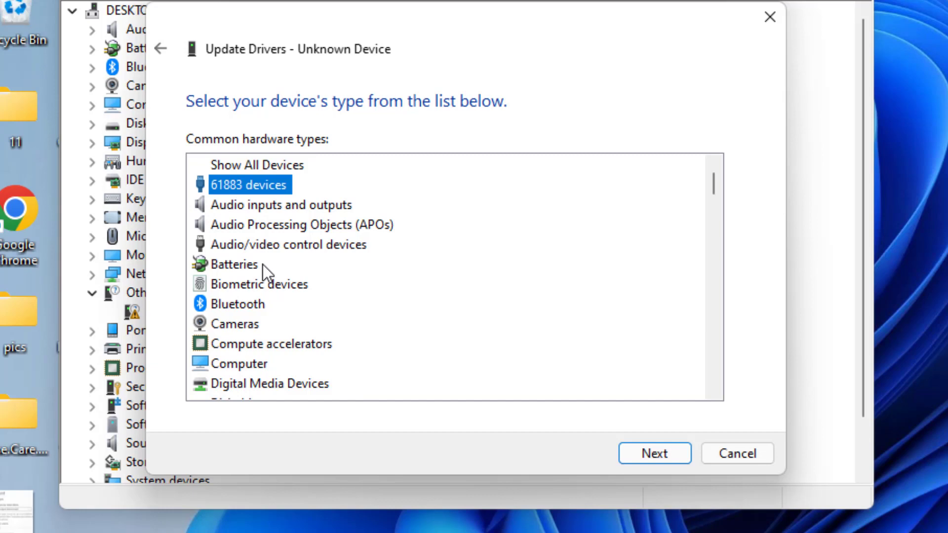
scroll(262, 299, "down", 15)
scroll(262, 304, "down", 15)
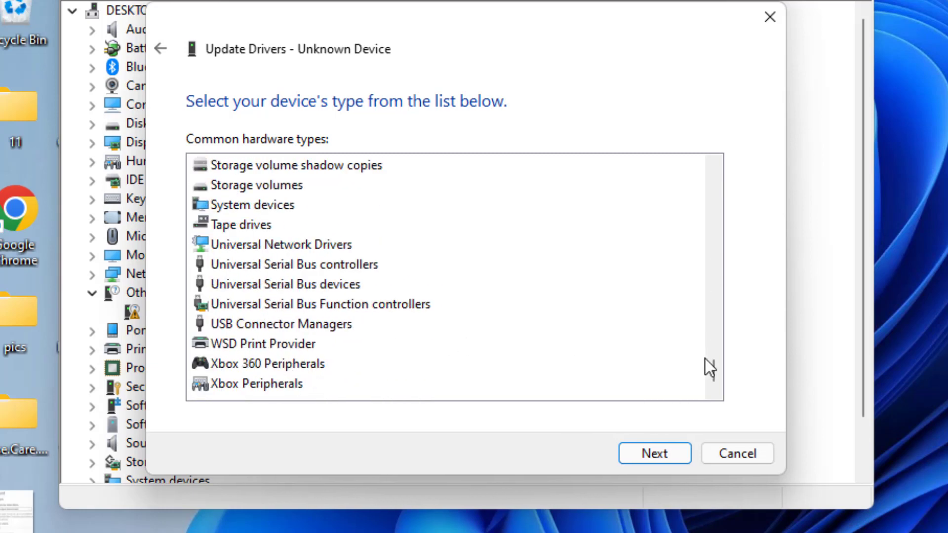
left_click_drag(713, 370, 711, 181)
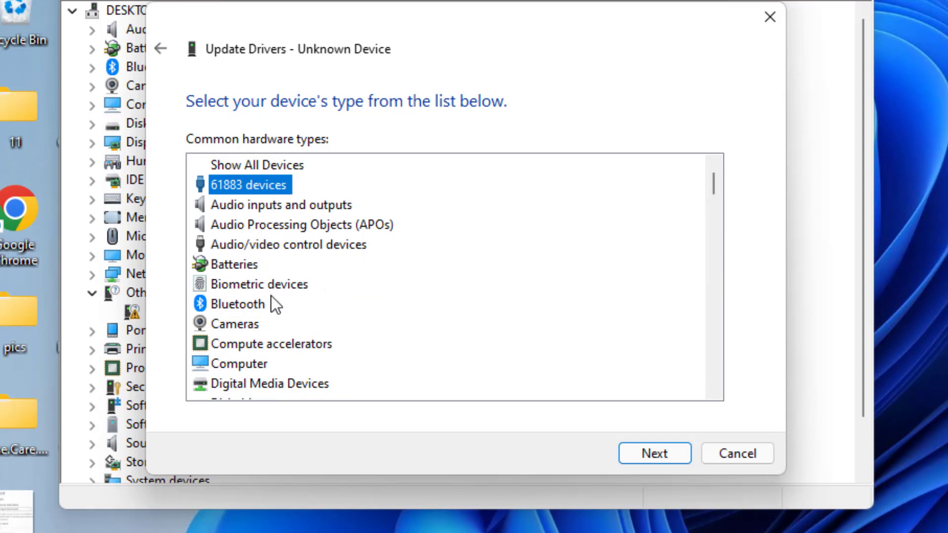
left_click(252, 304)
left_click(243, 262)
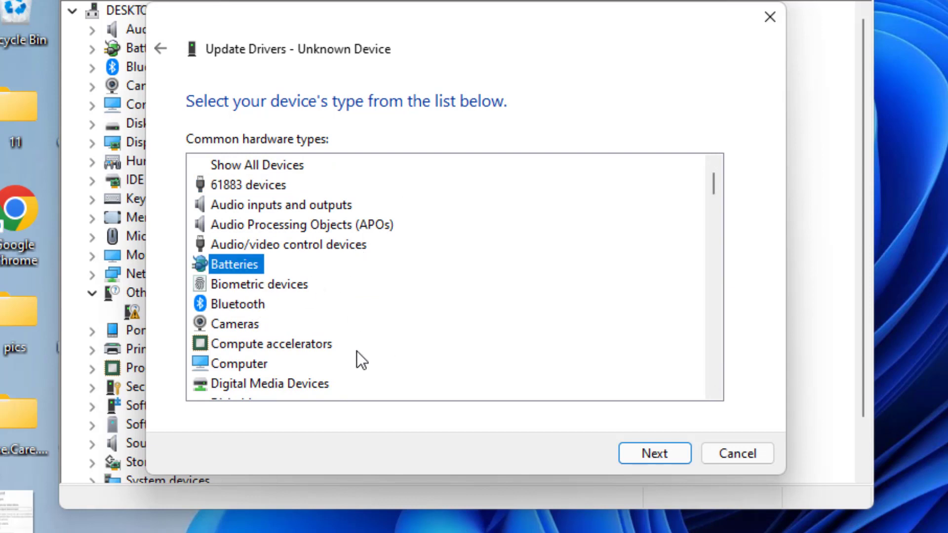
left_click(262, 366)
scroll(346, 297, "down", 5)
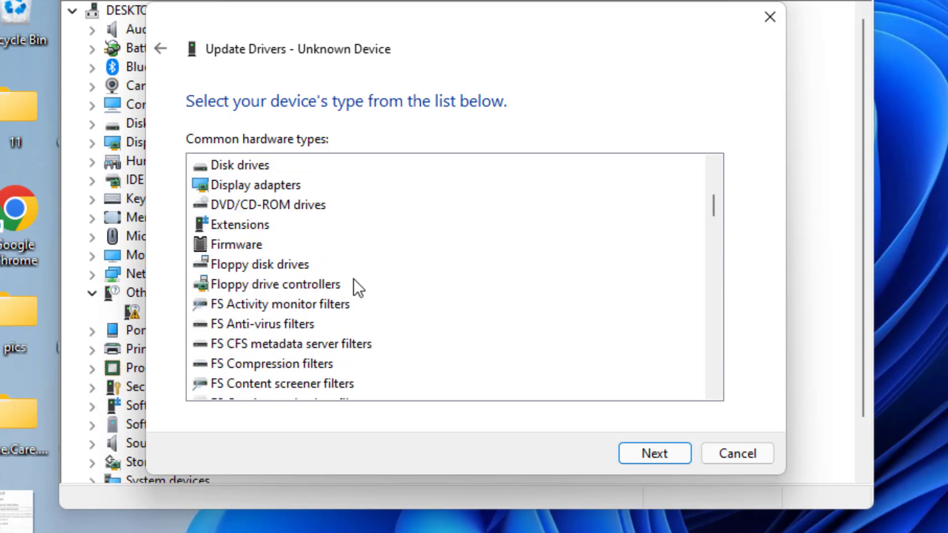
left_click(247, 168)
scroll(357, 248, "up", 1)
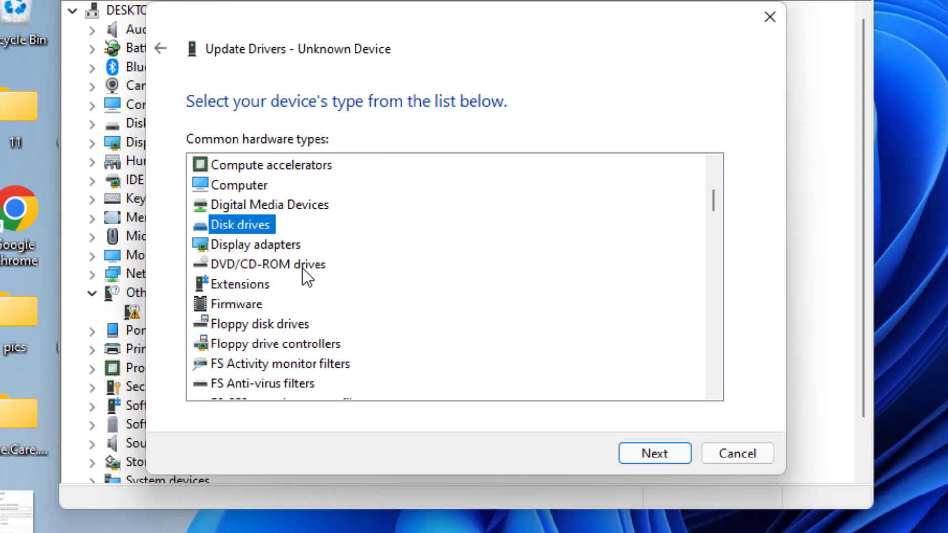
scroll(343, 287, "up", 2)
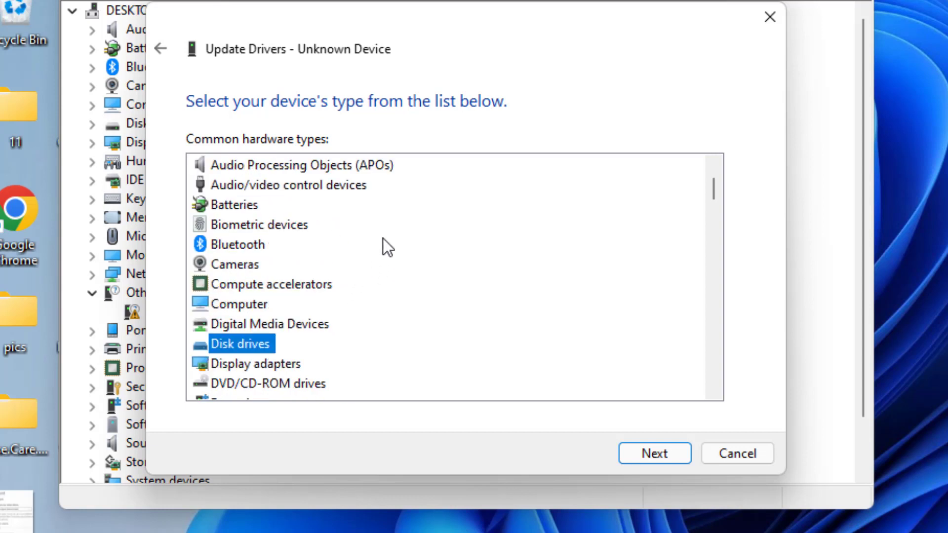
left_click(253, 244)
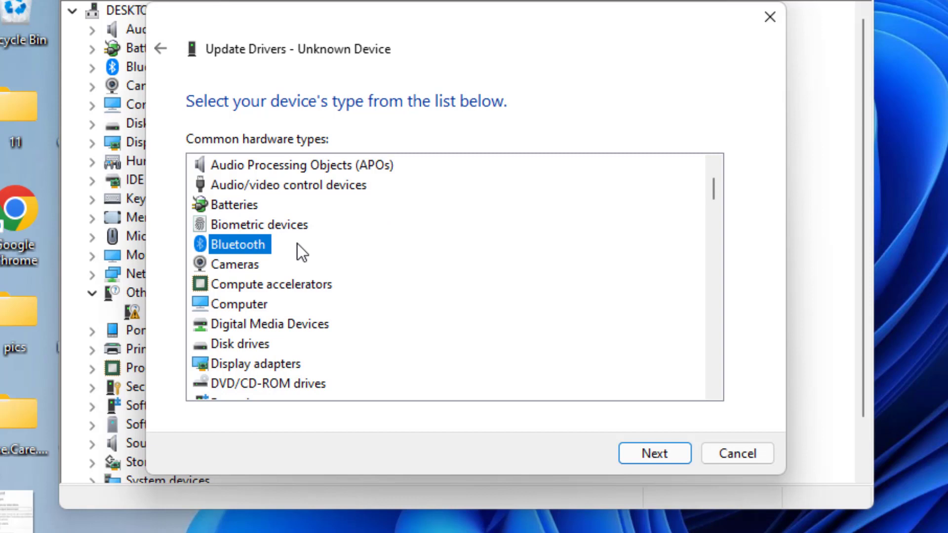
Step: Continue to Bluetooth manufacturers, pick Broadcom to view its models, then cancel the wizard
left_click(648, 453)
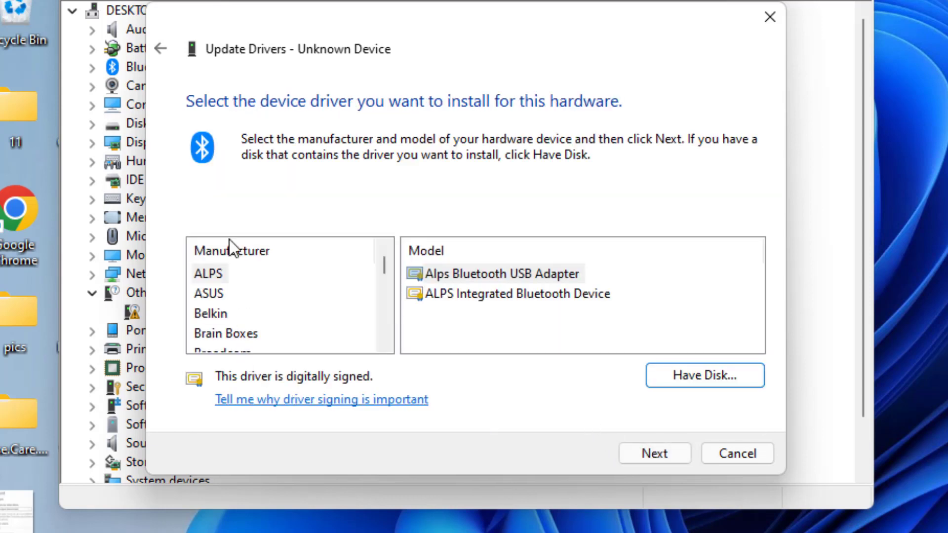
left_click_drag(385, 263, 378, 235)
left_click(384, 346)
left_click(384, 345)
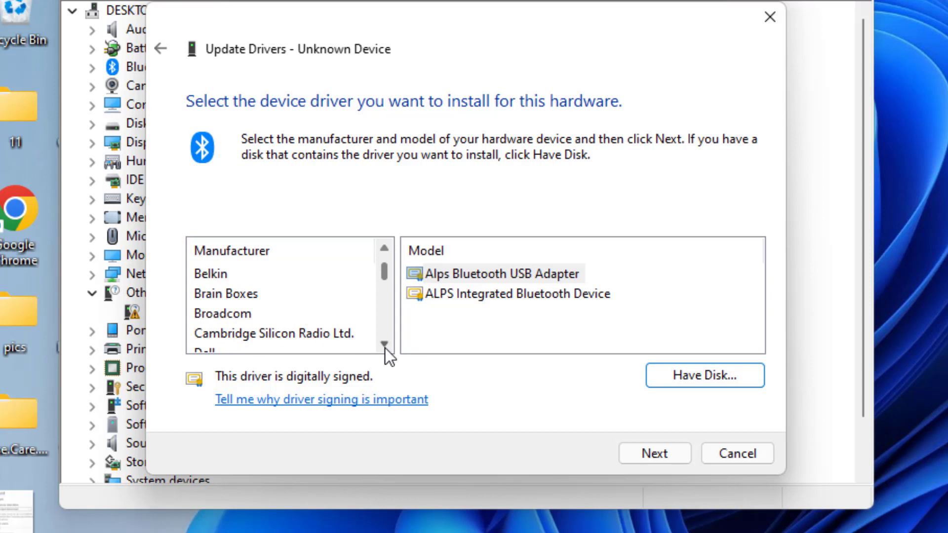
left_click(384, 346)
left_click(208, 294)
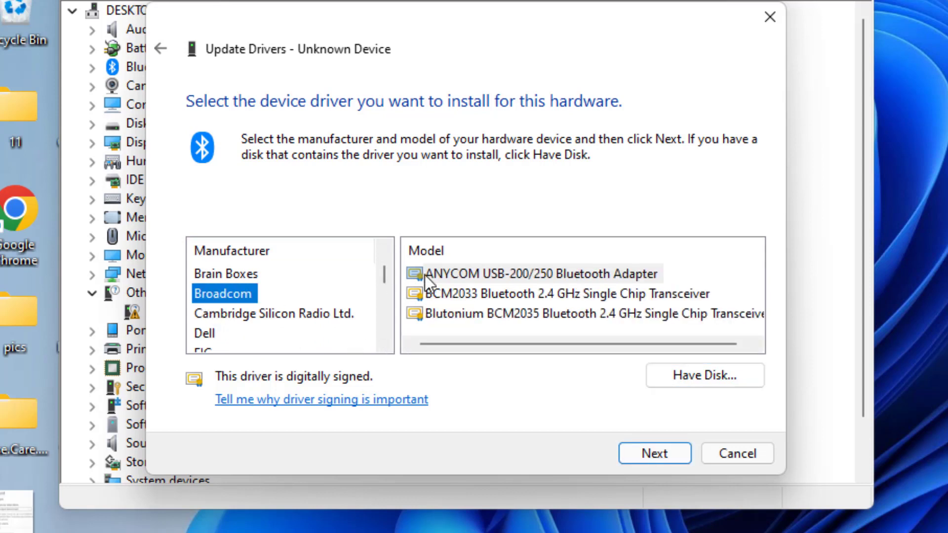
key("Tab")
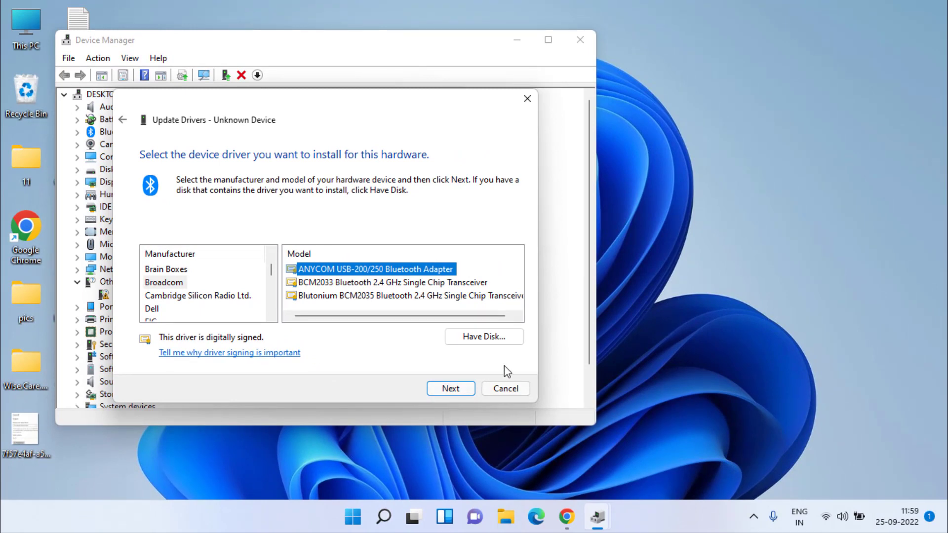
left_click(505, 391)
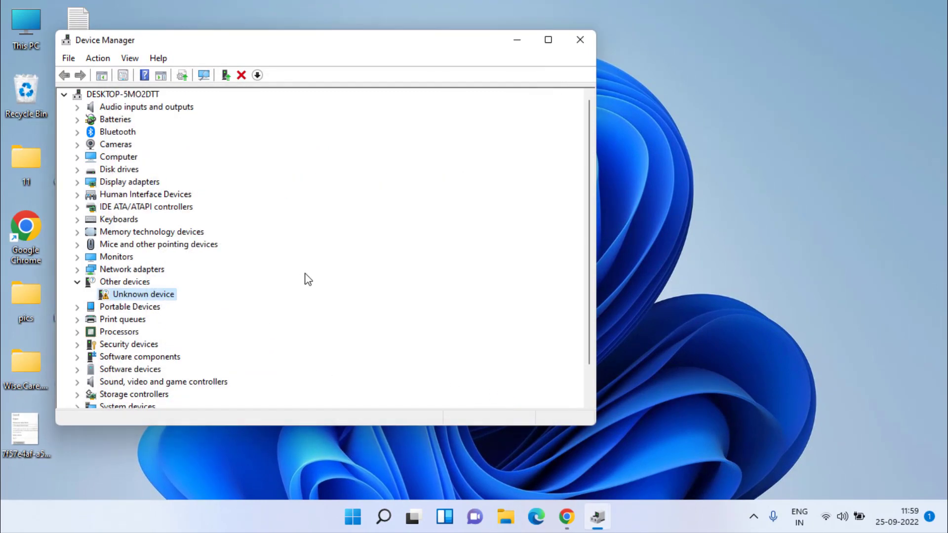
Step: Close Device Manager and bring Chrome forward to start a new search
key("alt+F4")
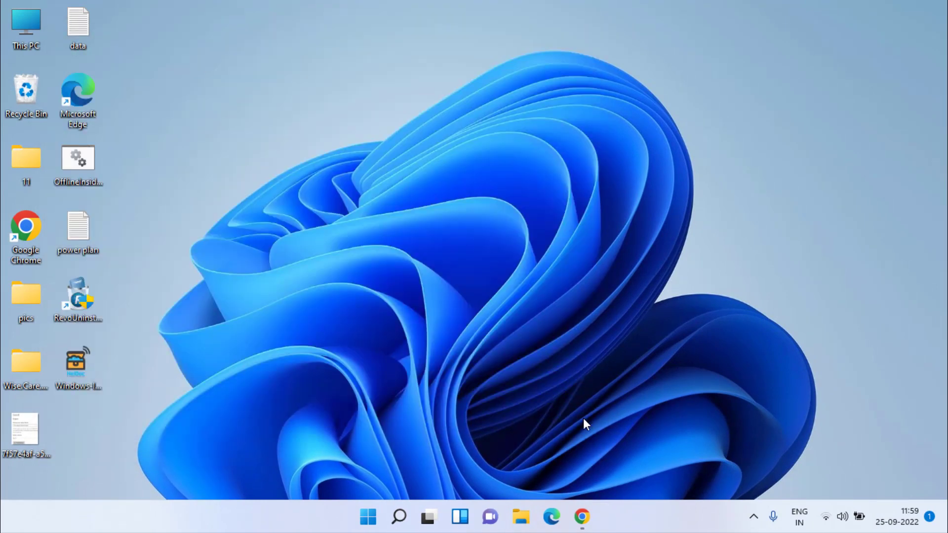
left_click(581, 517)
left_click(429, 38)
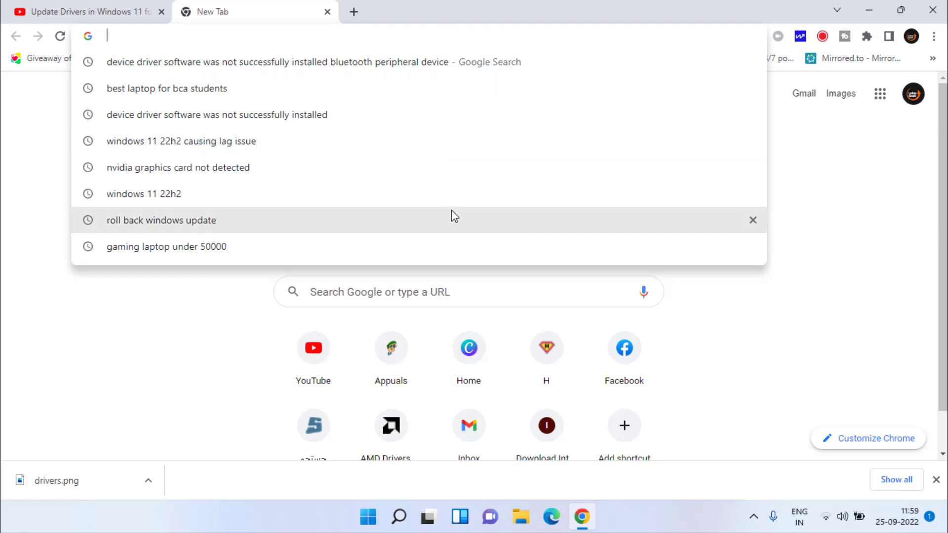
Step: Reopen Device Manager with Win+X, M and select Intel(R) Dual Band Wireless-AC 7265 under Network adapters
key("super+x")
key("m")
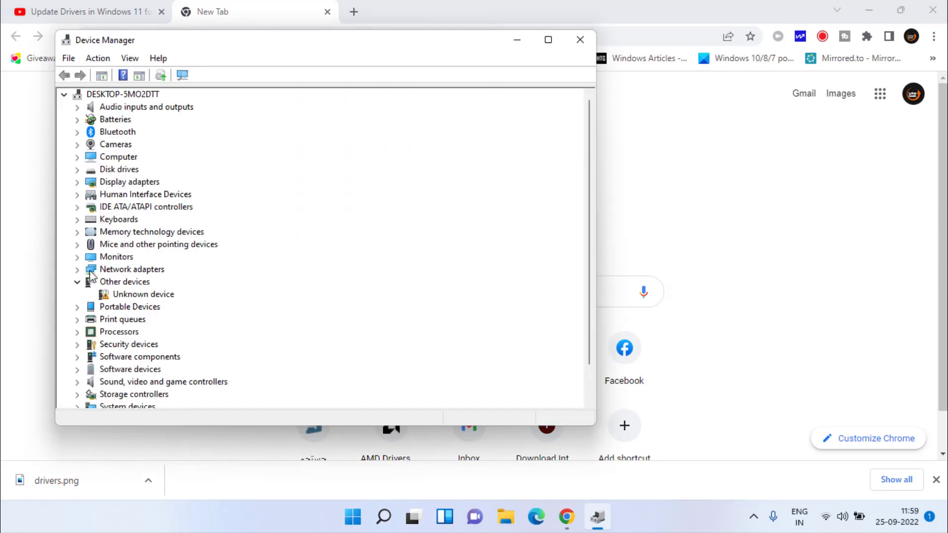
double_click(108, 270)
left_click(122, 258)
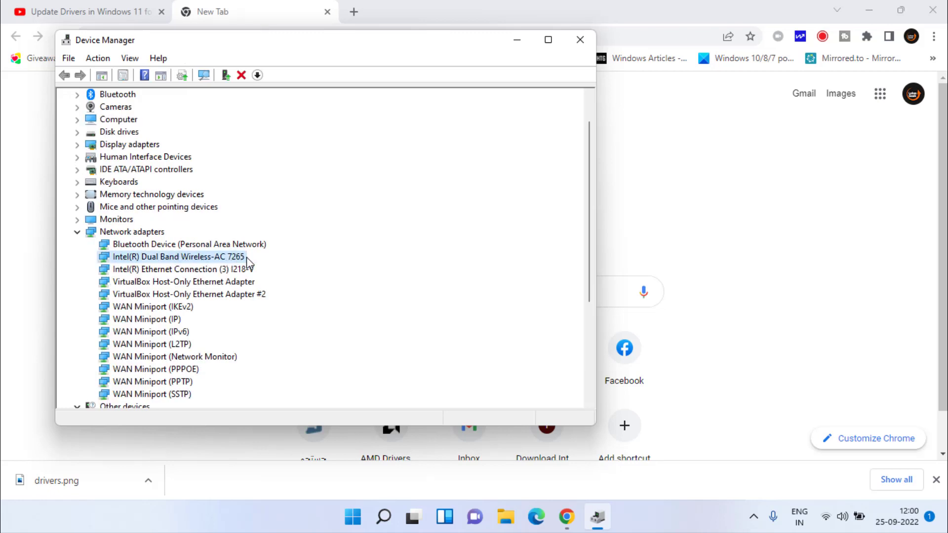
left_click(263, 4)
Step: Search Google for the Intel Dual Band Wireless-AC 7265 driver and open Intel's downloads page
left_click(262, 37)
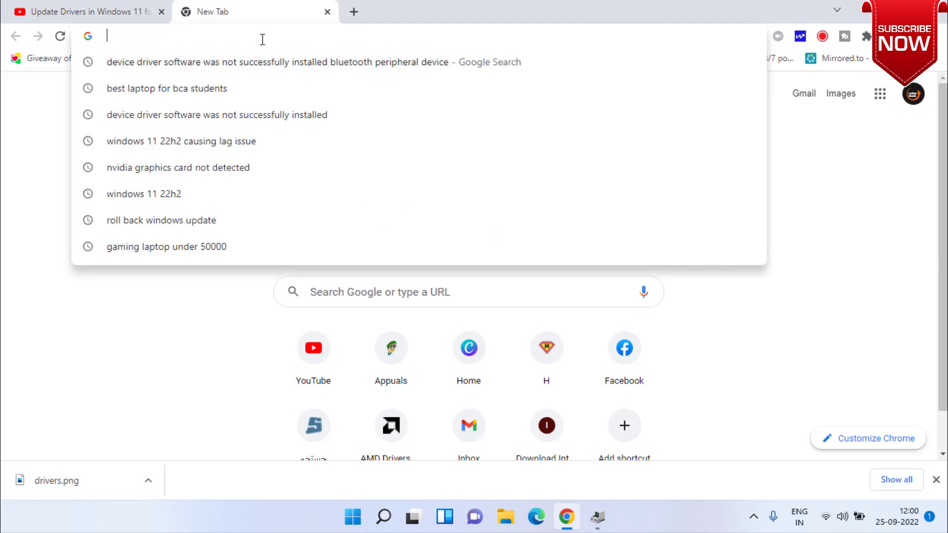
type("intel  dual bank")
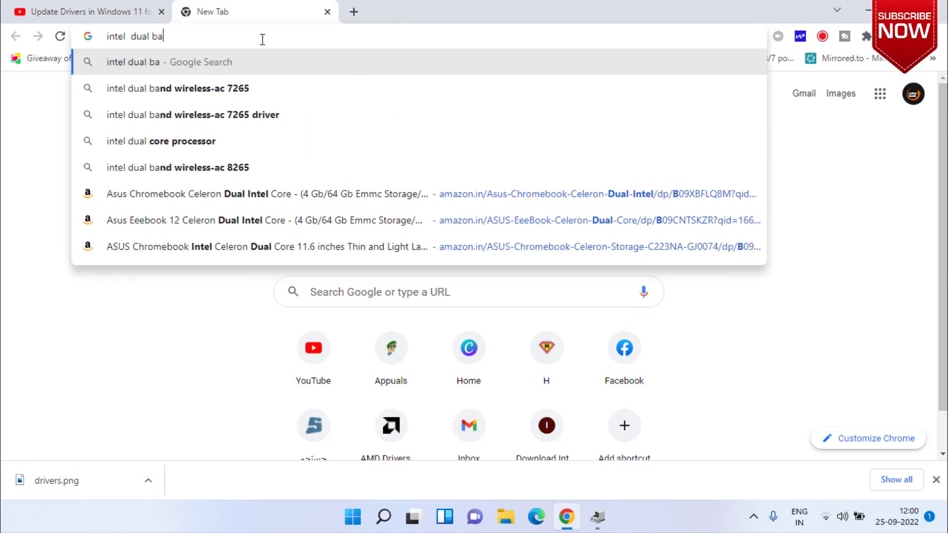
key("Down")
key("Down")
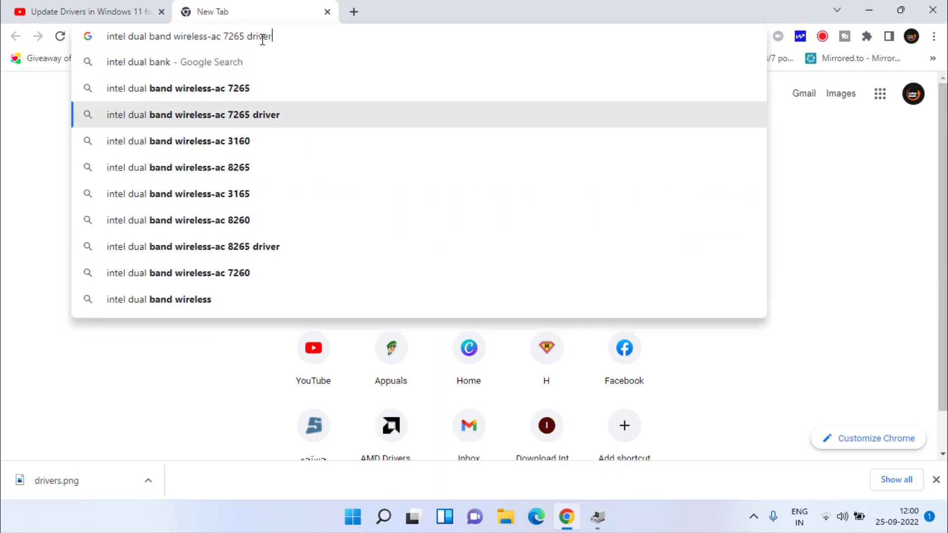
key("Return")
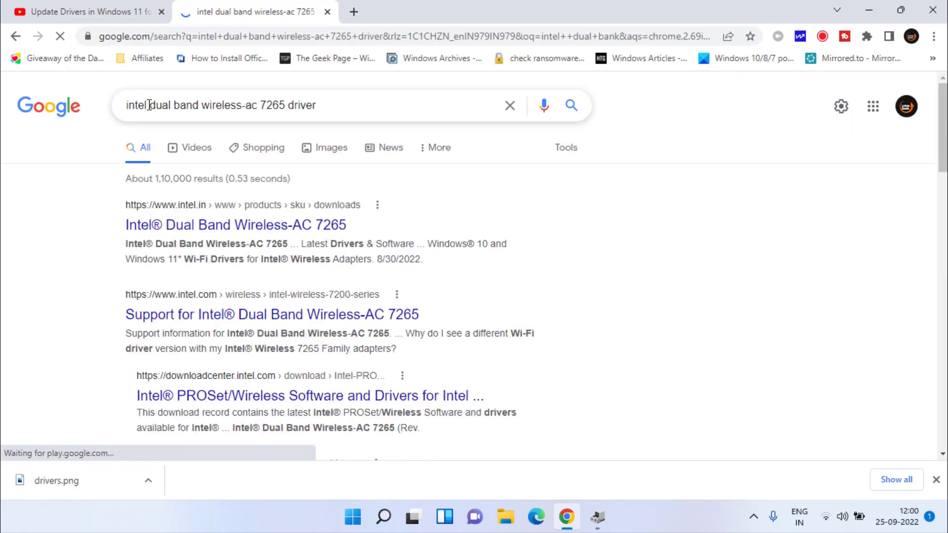
left_click_drag(148, 105, 116, 107)
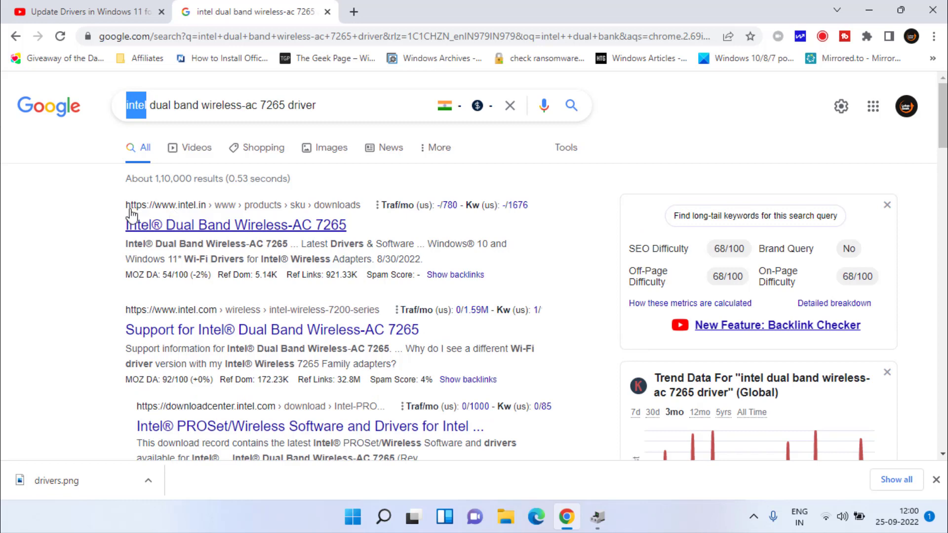
left_click_drag(105, 206, 353, 210)
left_click(301, 239)
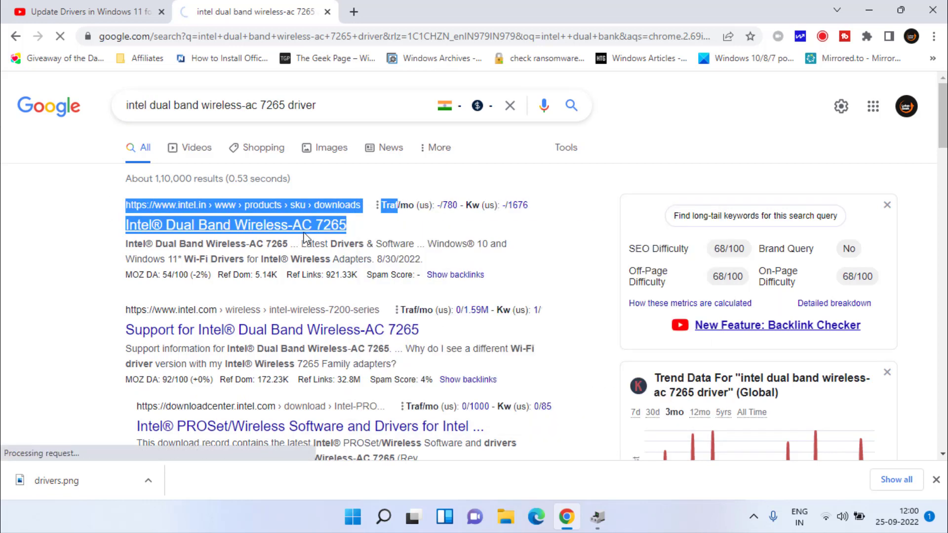
Step: Open the Wi-Fi driver's download page and start the 64-bit download
scroll(418, 231, "down", 5)
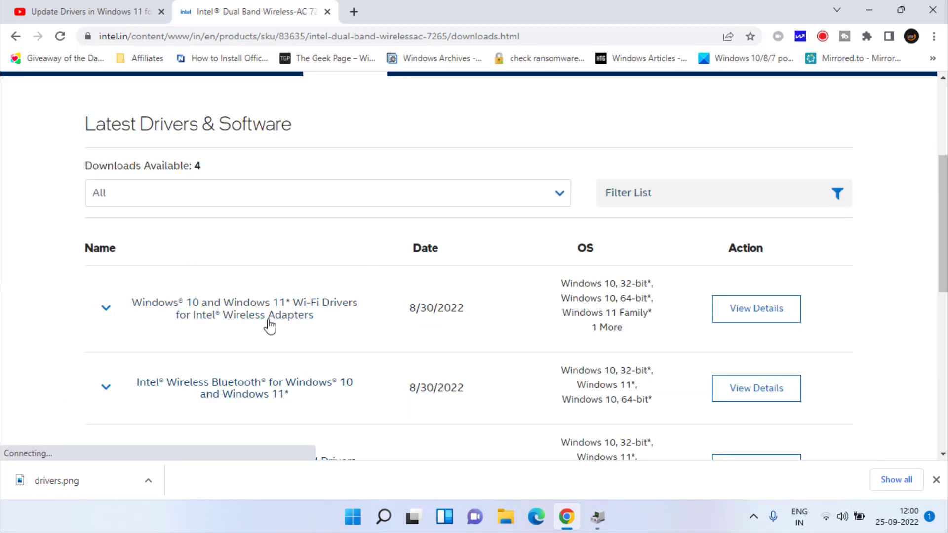
left_click(244, 314)
scroll(269, 318, "down", 3)
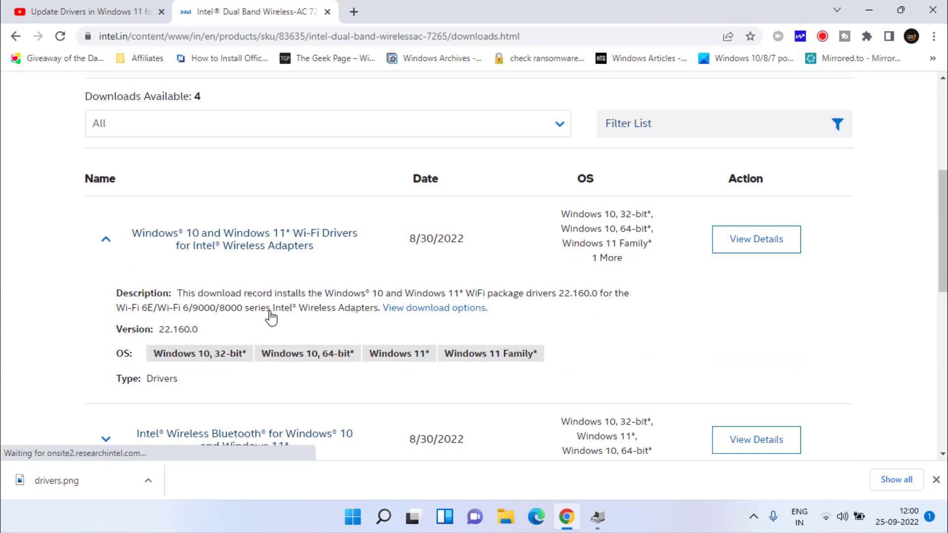
left_click(732, 182)
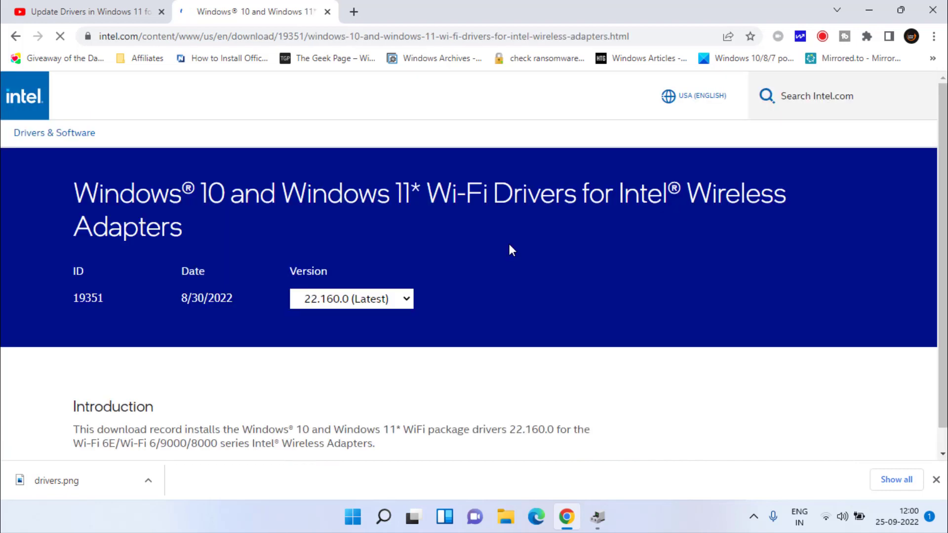
scroll(509, 247, "down", 4)
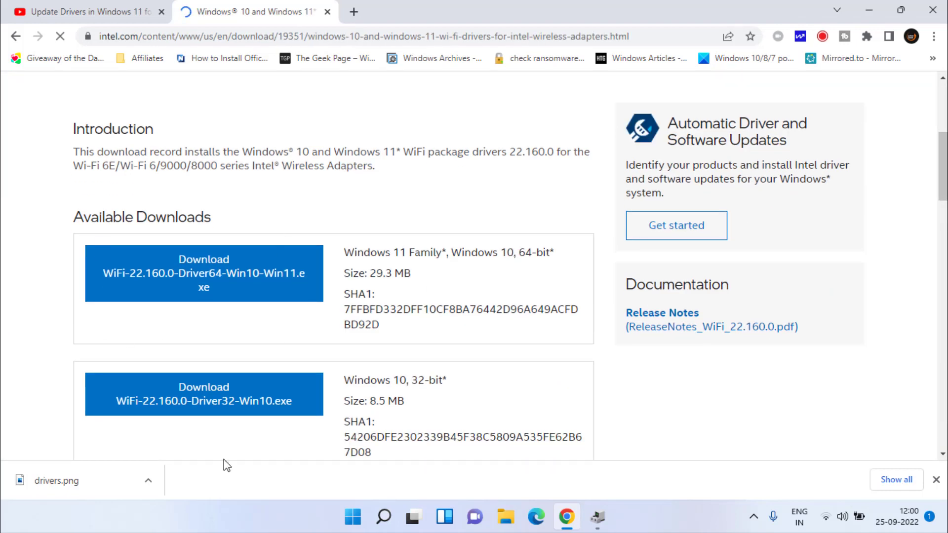
left_click_drag(391, 251, 543, 251)
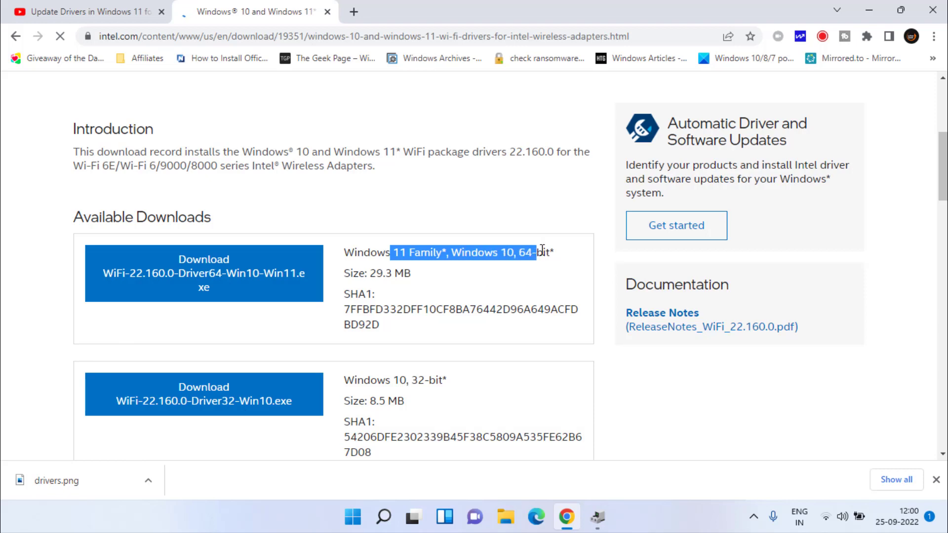
left_click_drag(360, 385, 449, 386)
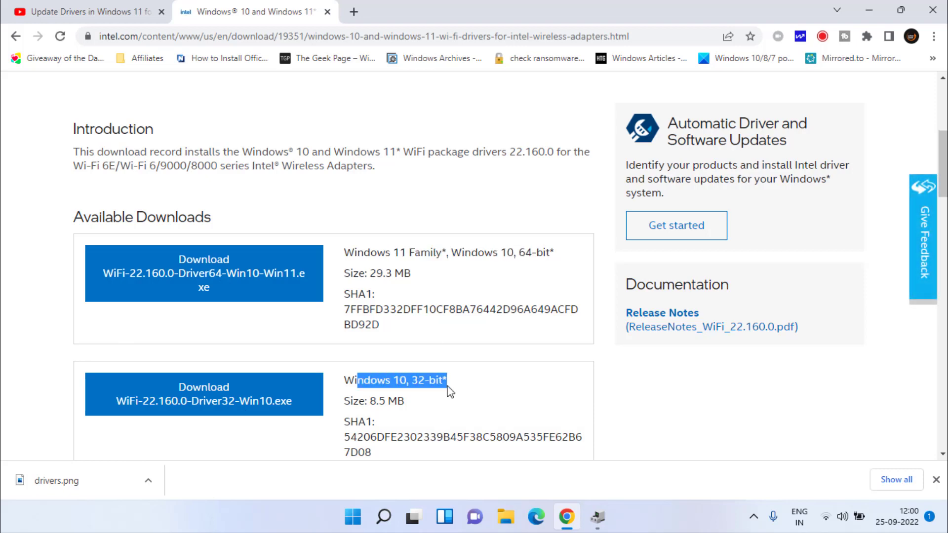
left_click(219, 279)
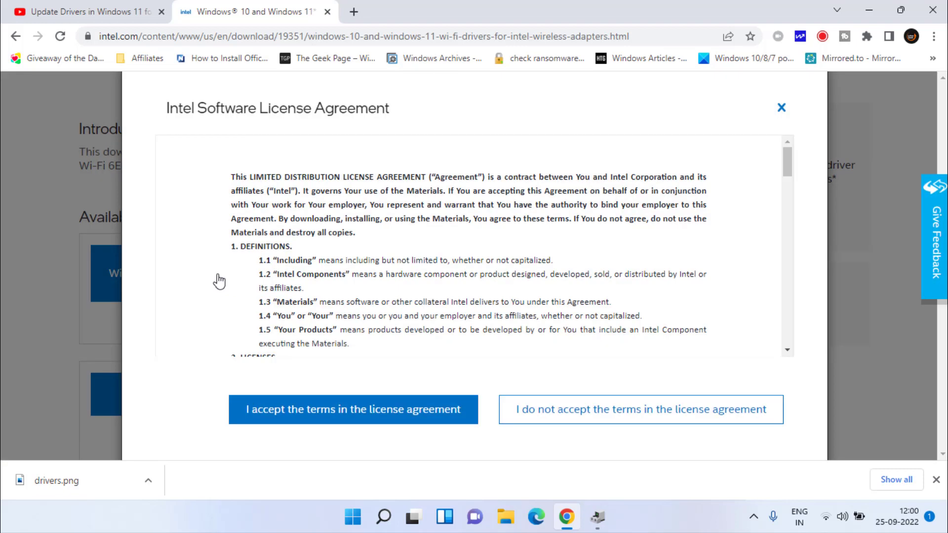
Step: Accept the Intel license, save WiFi-22.160.0-Driver64-Win10-Win11.exe to the Desktop, and dismiss the notice
left_click(328, 414)
left_click(590, 292)
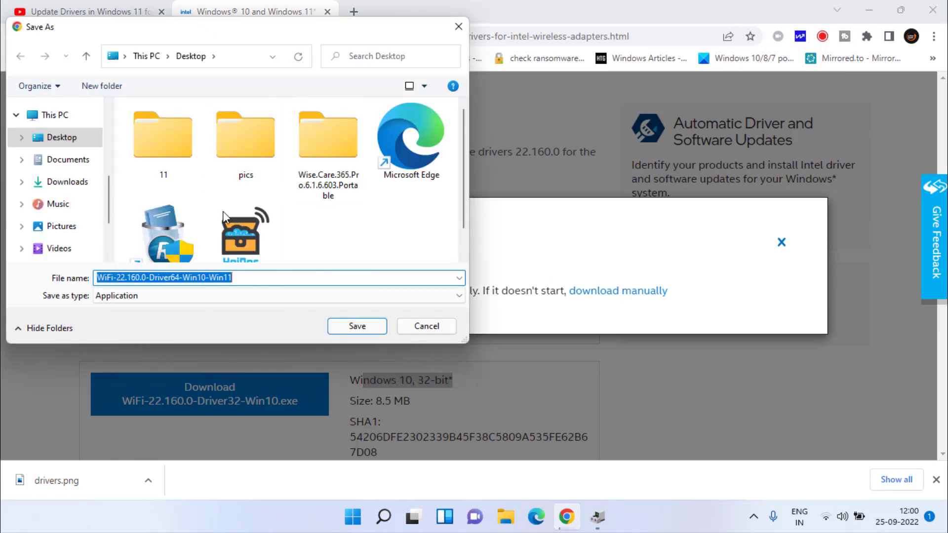
left_click(361, 329)
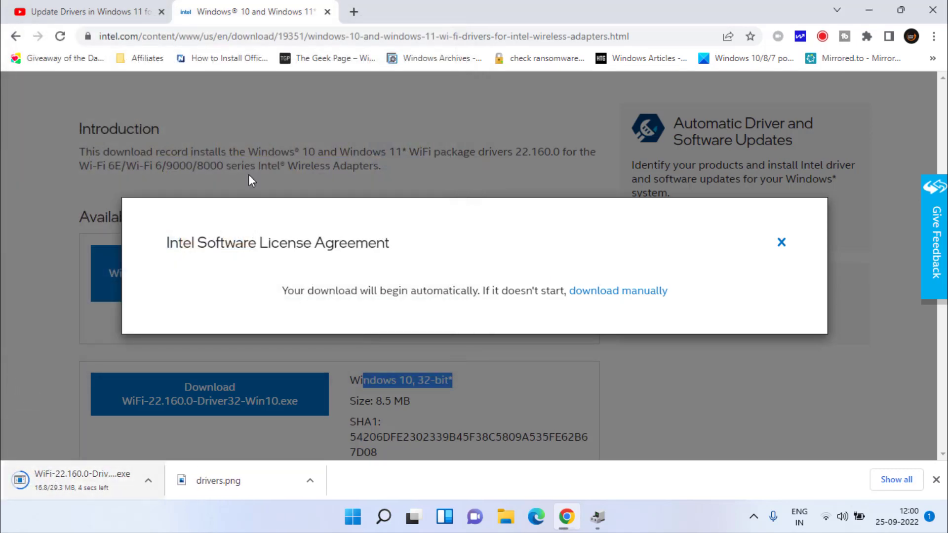
left_click(782, 243)
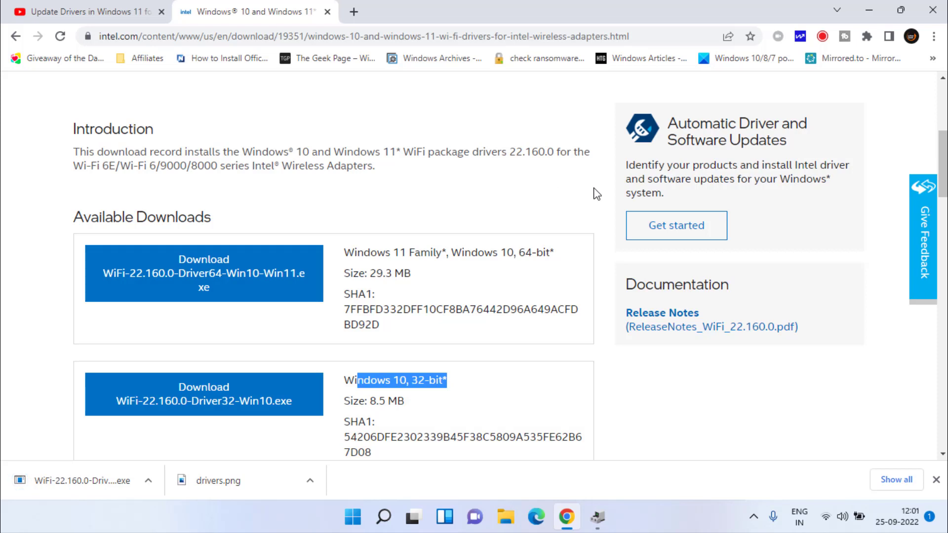
key("super+space")
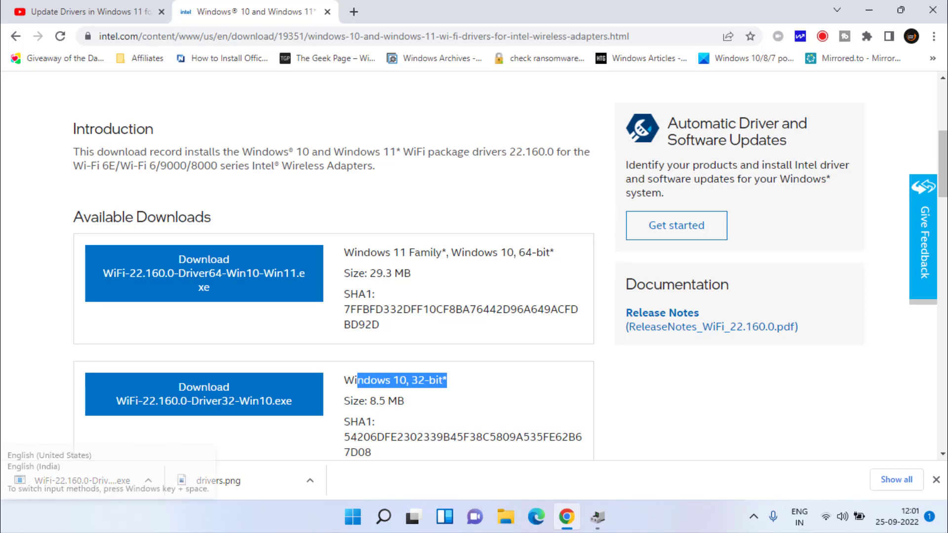
key("XF86AudioRaiseVolume")
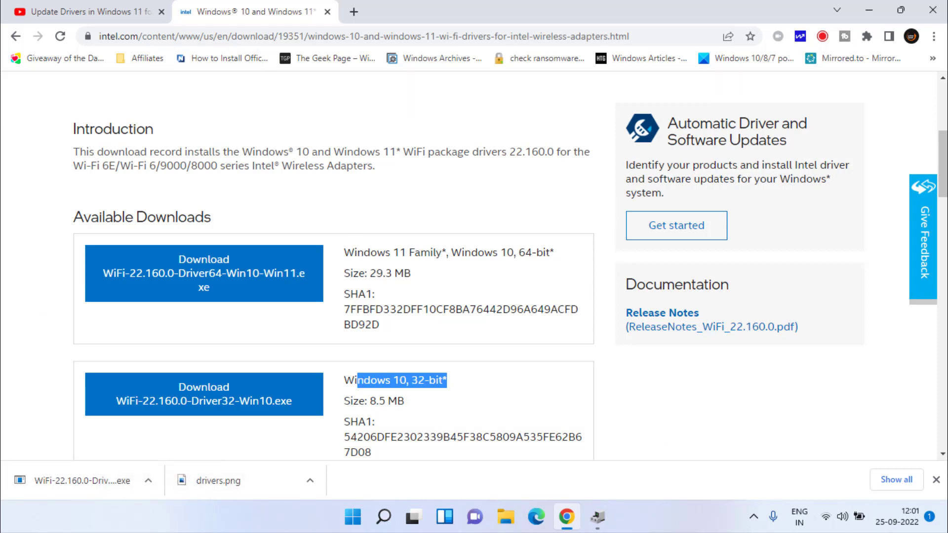
Step: Switch to the 'Update Drivers in Windows 11 for free' YouTube tab and scroll to its title
left_click(79, 11)
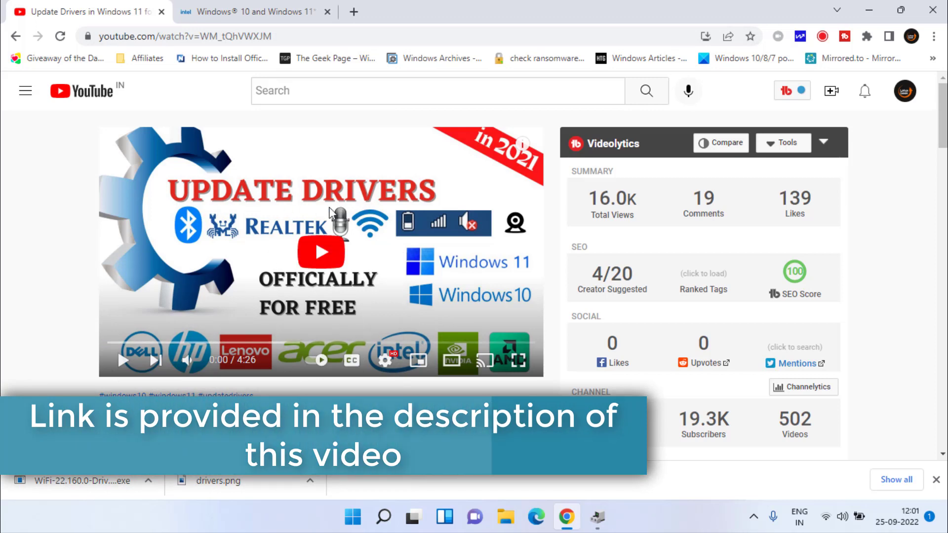
scroll(369, 231, "down", 3)
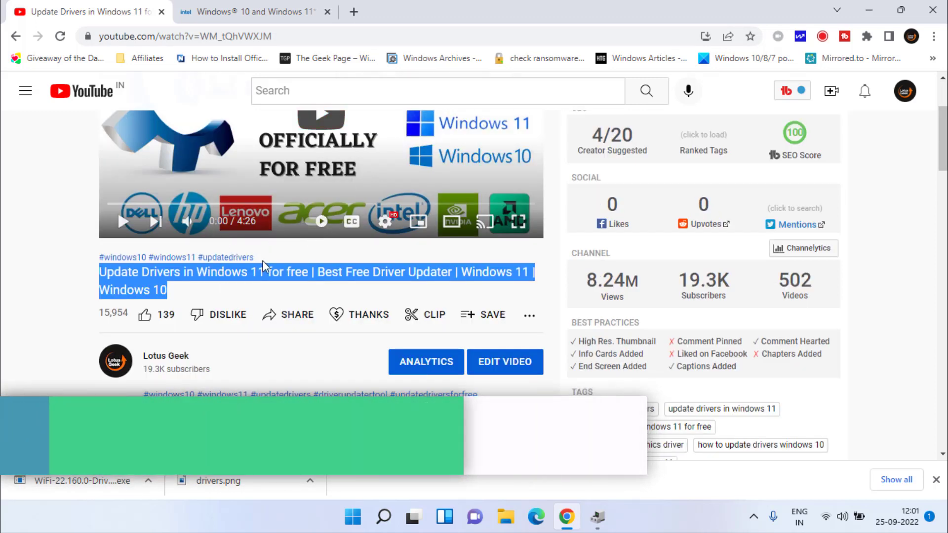
scroll(277, 255, "up", 3)
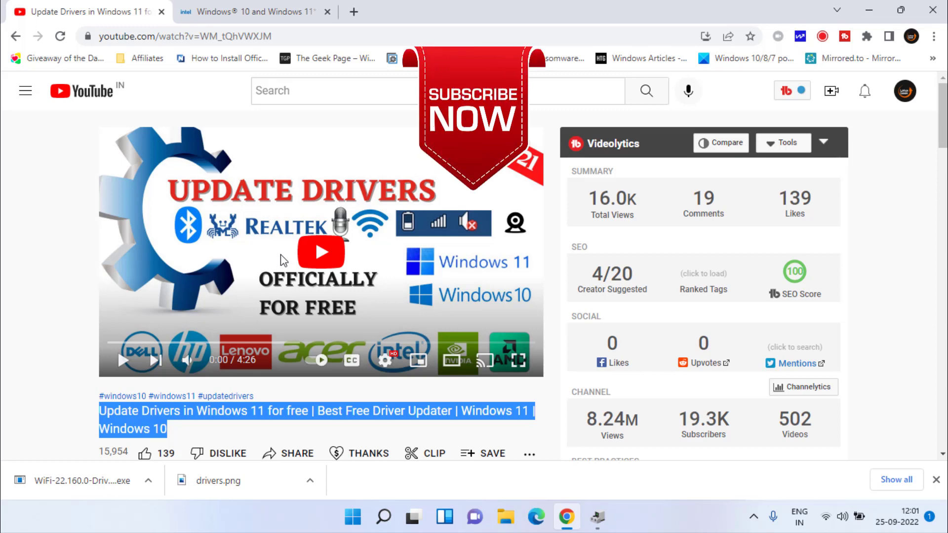
Step: Minimize Chrome and close Device Manager to reveal the desktop
left_click(869, 18)
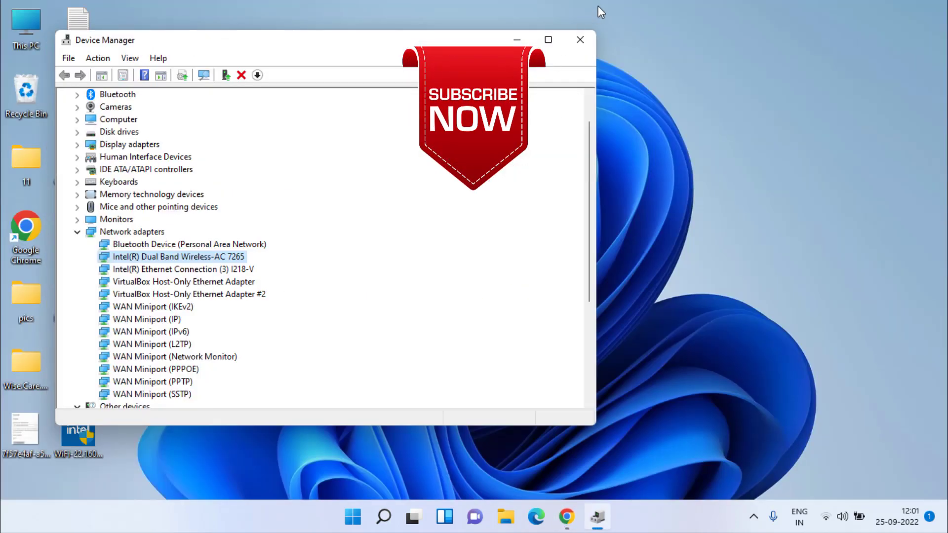
left_click(580, 40)
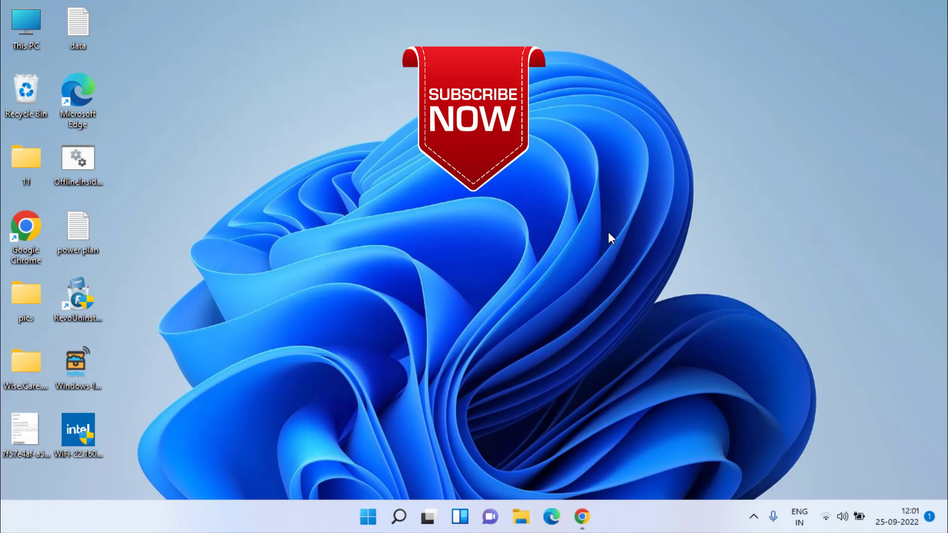